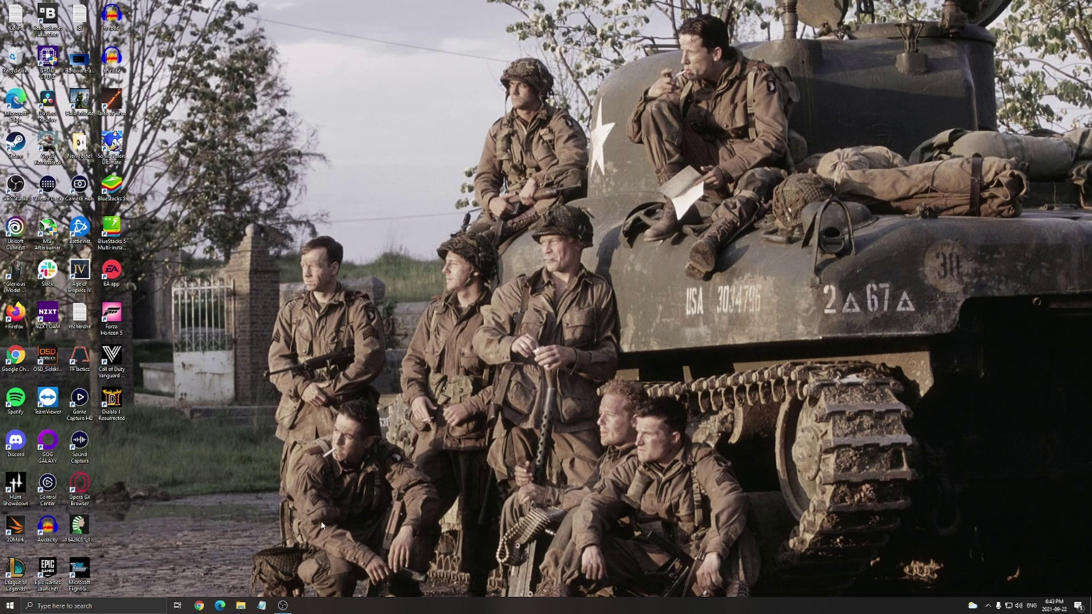
# Step: Review the Windows Game Mode, Xbox Game Bar and Captures settings, and close Settings
pyautogui.click(116, 607)
pyautogui.write('game m')
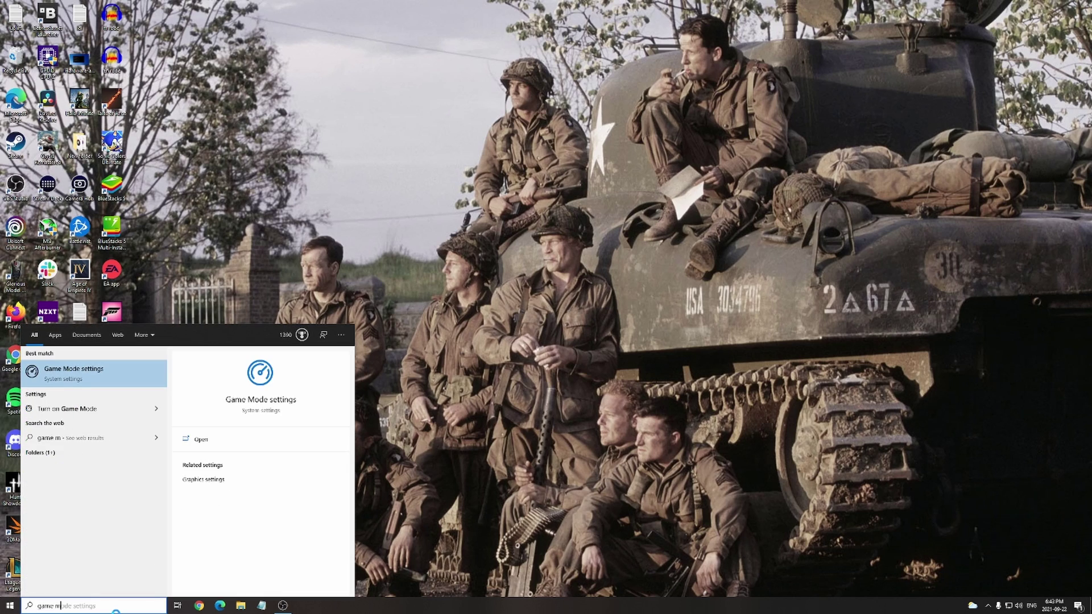
pyautogui.press('Return')
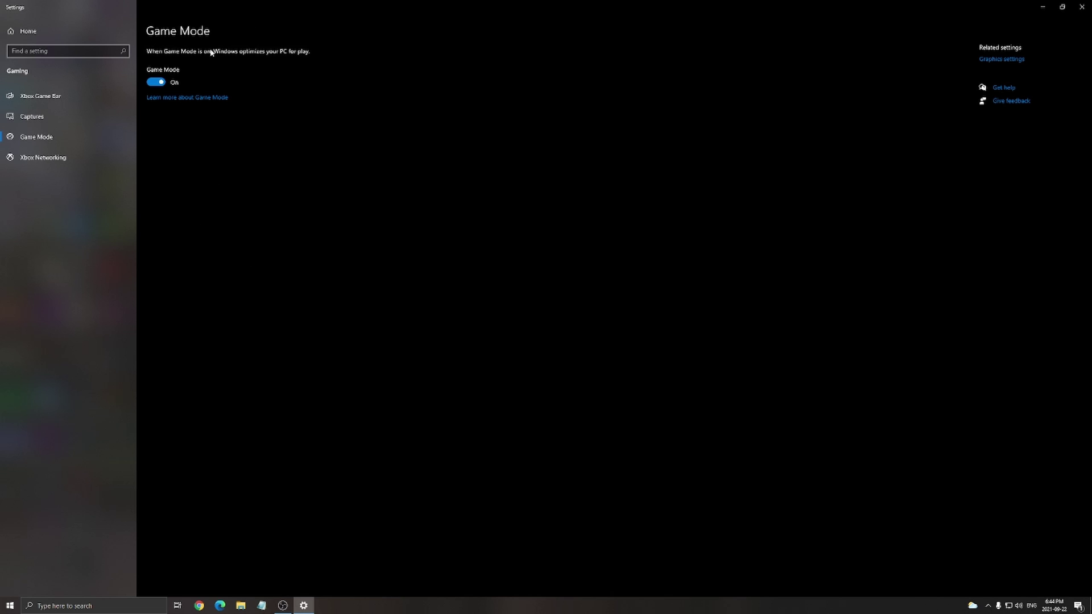
pyautogui.click(68, 97)
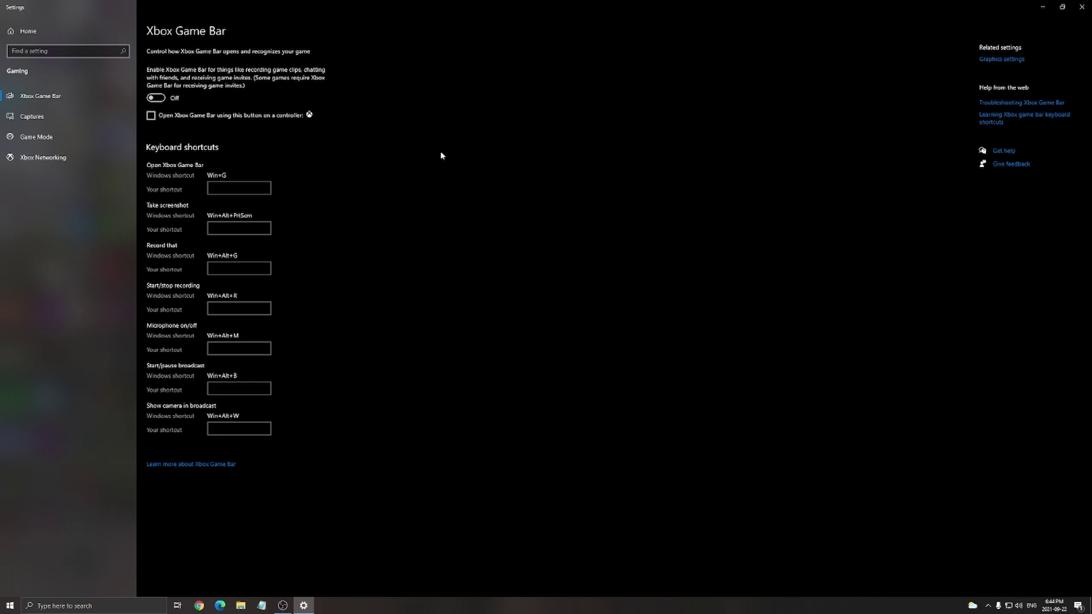
pyautogui.click(34, 122)
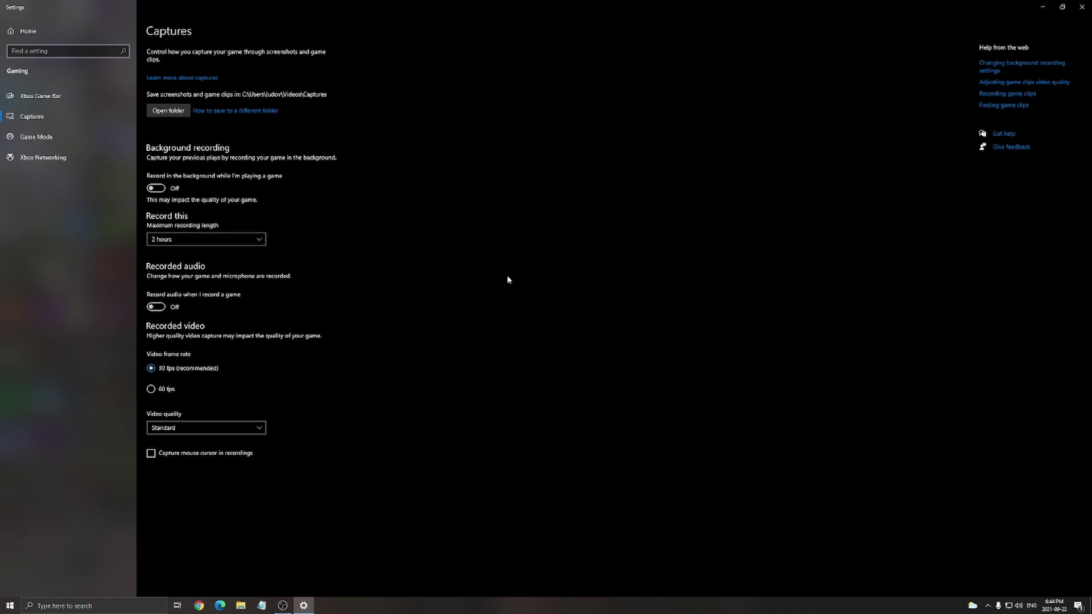
pyautogui.click(1082, 7)
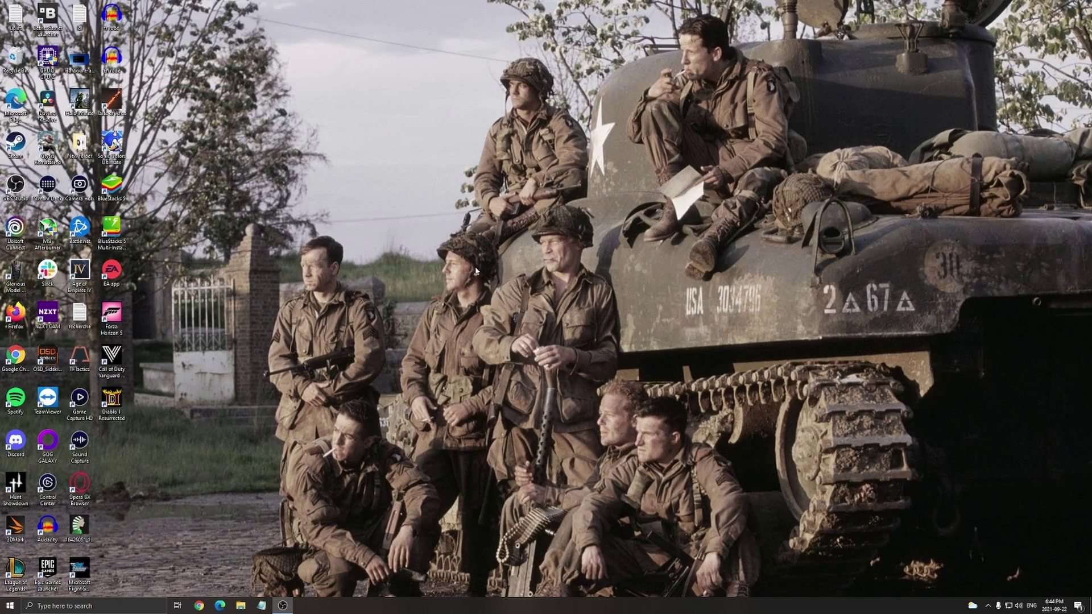
# Step: View the Hardware-accelerated GPU scheduling image from the desktop, close it, and check the hidden system tray icons
pyautogui.doubleClick(79, 59)
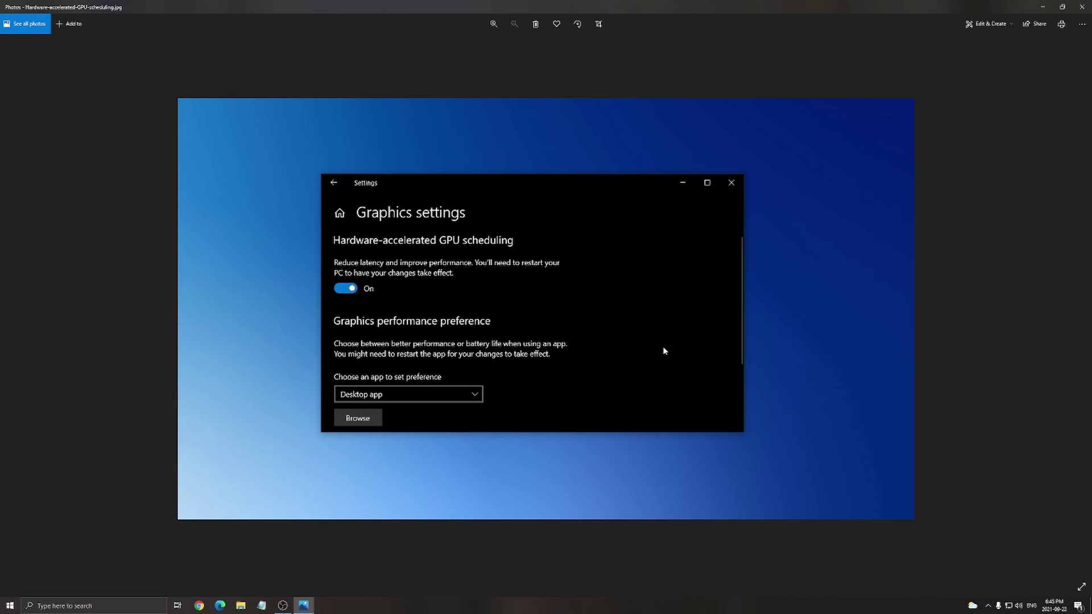
pyautogui.click(1084, 8)
pyautogui.click(987, 606)
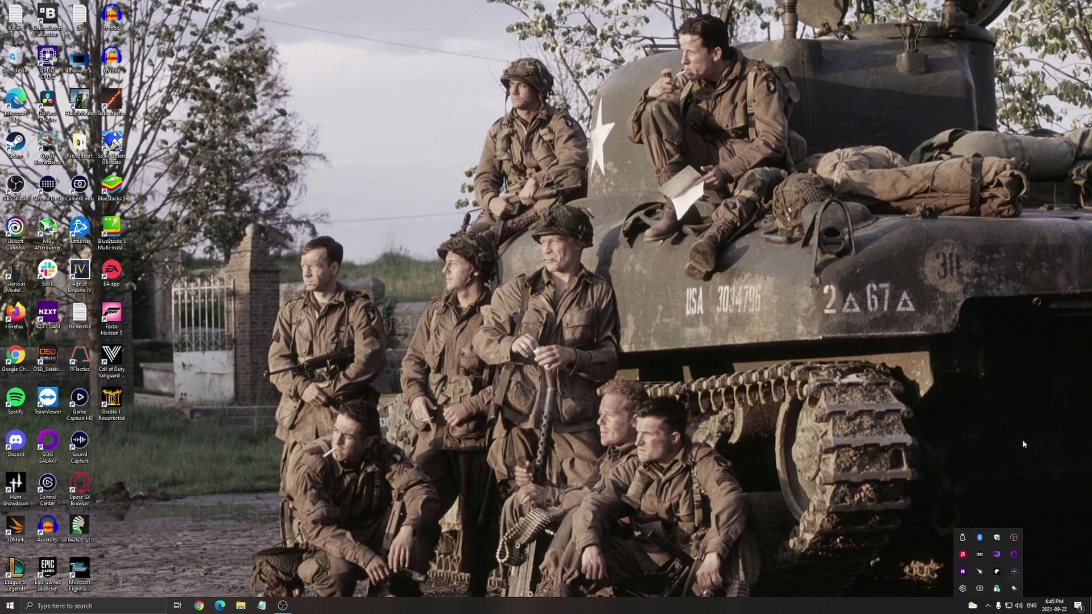
pyautogui.click(962, 561)
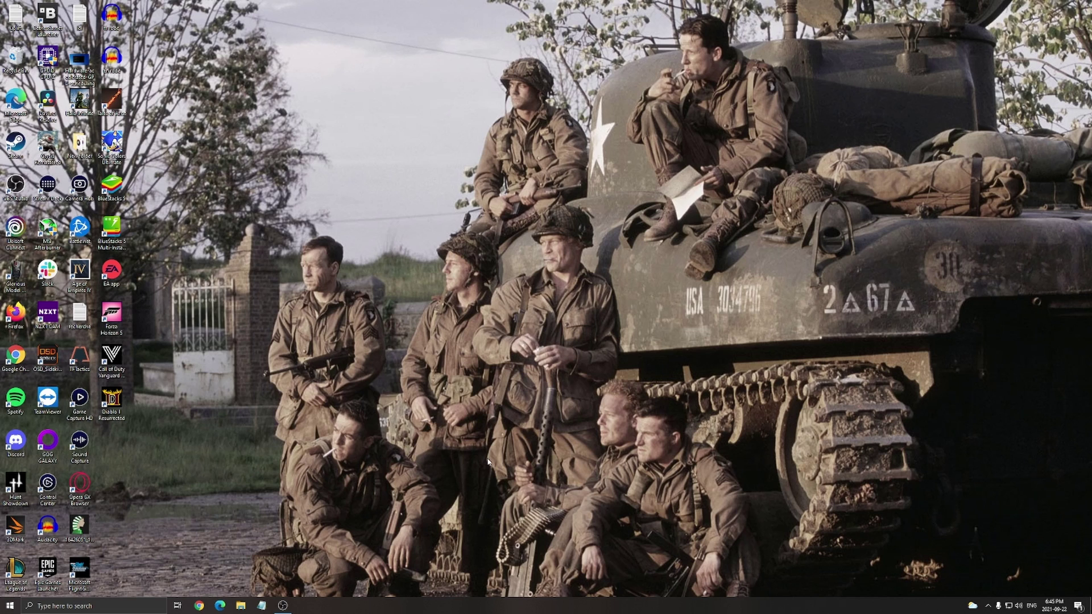
# Step: Search Windows for "ene" and open the best match
pyautogui.click(110, 607)
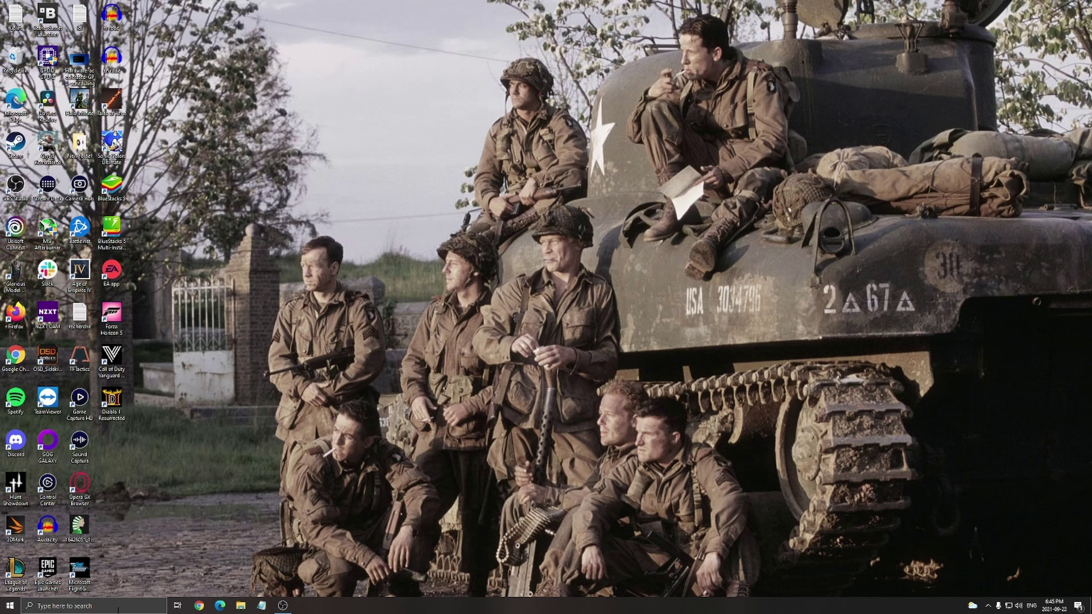
pyautogui.write('ene')
pyautogui.press('Return')
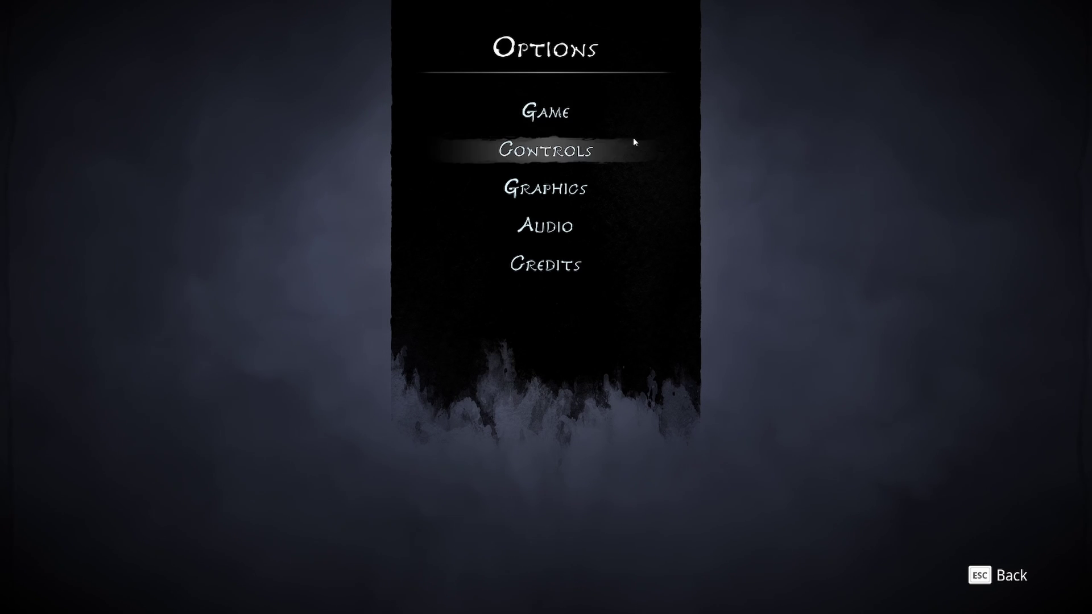
# Step: Open the game's Graphics options, try Windowed Fullscreen, and set Window Mode back to Fullscreen
pyautogui.click(586, 189)
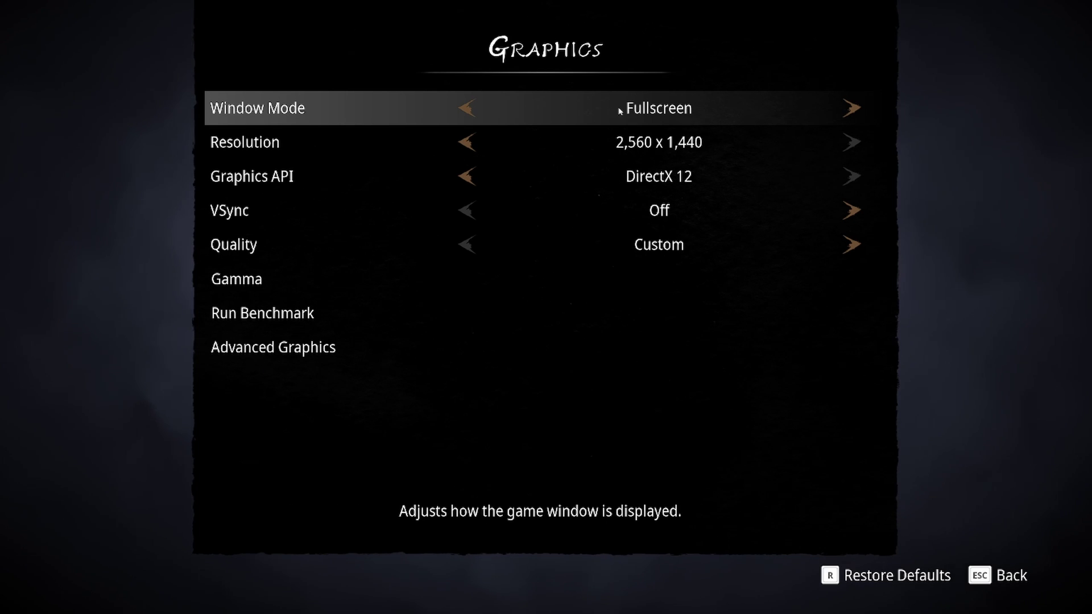
pyautogui.click(849, 108)
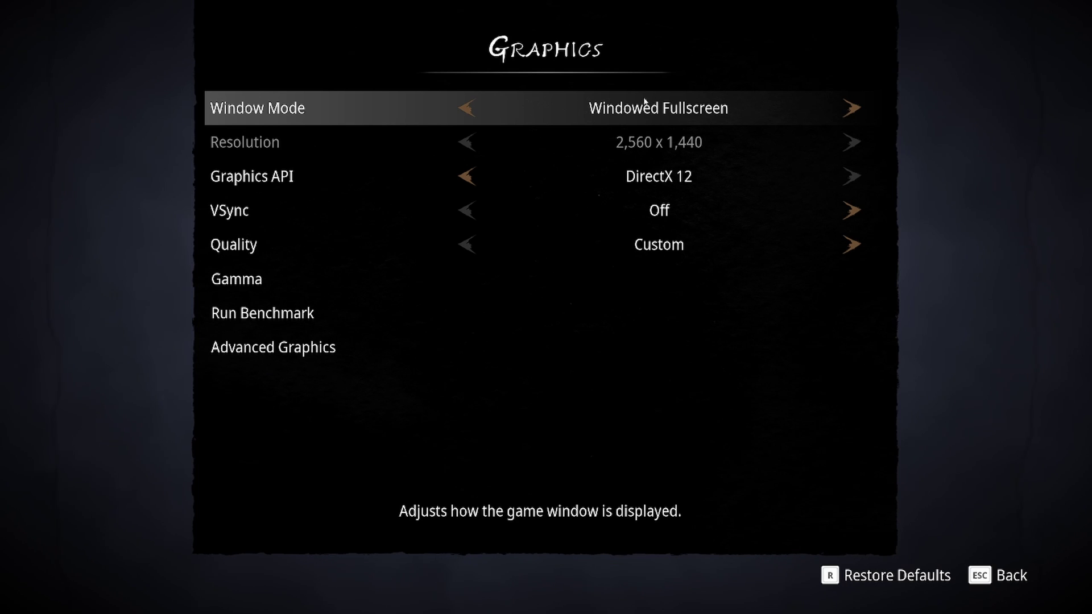
pyautogui.click(468, 108)
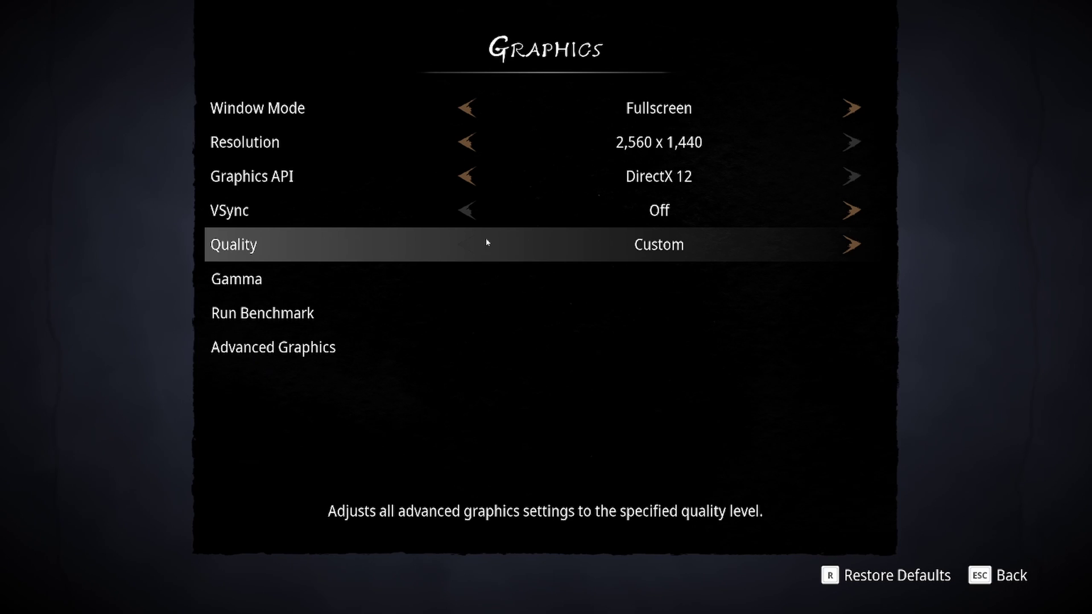
# Step: Open the Advanced Graphics options and cycle through the Visible Rot levels, ending on Medium
pyautogui.click(303, 353)
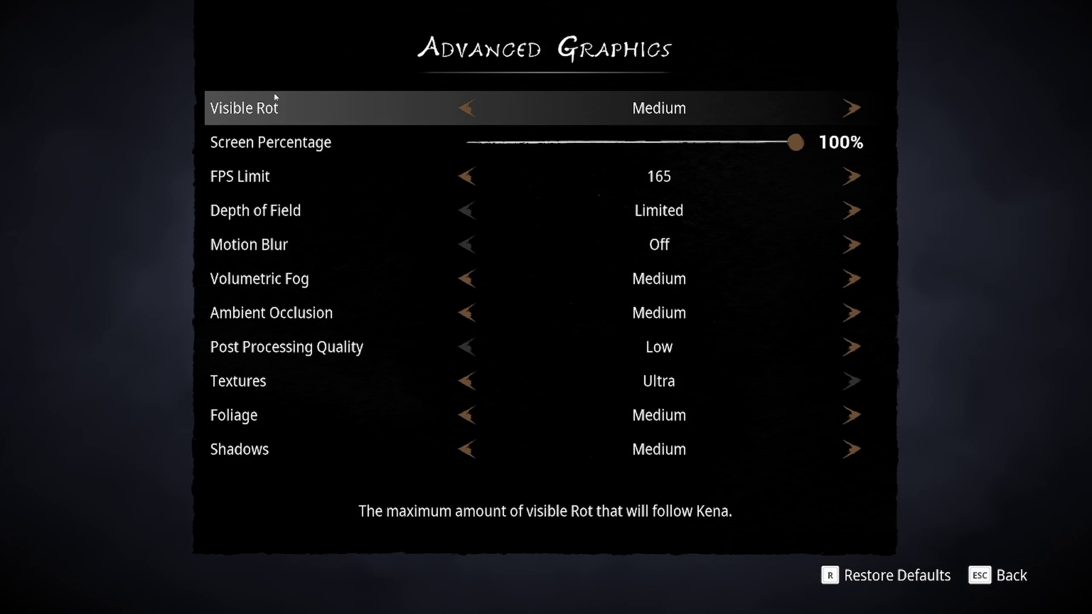
pyautogui.click(851, 108)
pyautogui.click(851, 108)
pyautogui.click(467, 108)
pyautogui.click(467, 108)
pyautogui.click(851, 108)
pyautogui.click(850, 108)
pyautogui.click(466, 108)
pyautogui.click(466, 108)
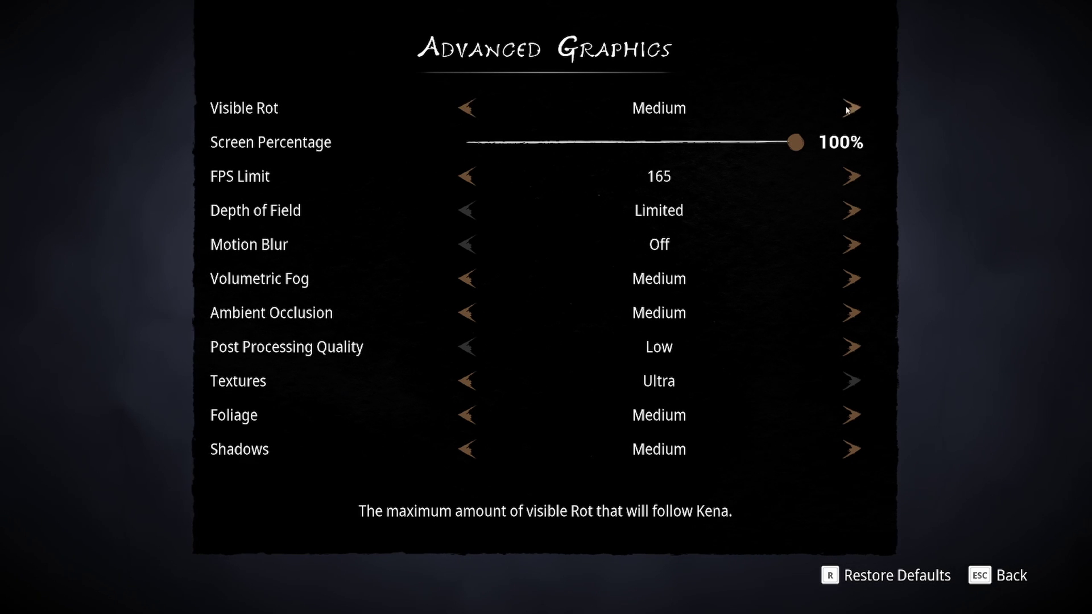
# Step: Try the High and Low levels of Visible Rot, return it to Medium, and keep Screen Percentage at 100%
pyautogui.click(847, 109)
pyautogui.click(847, 109)
pyautogui.click(465, 111)
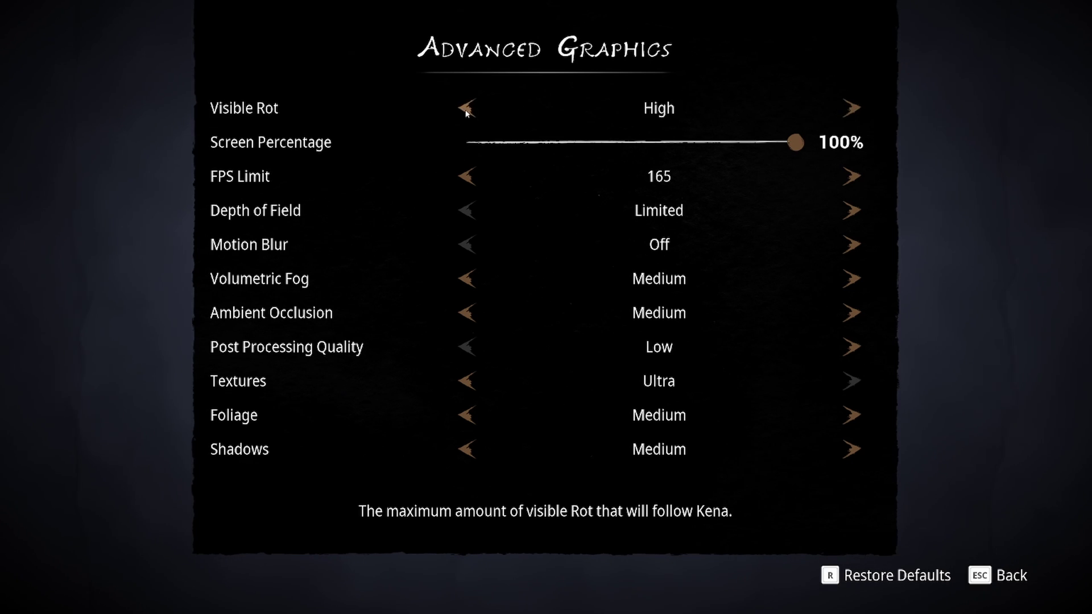
pyautogui.click(465, 108)
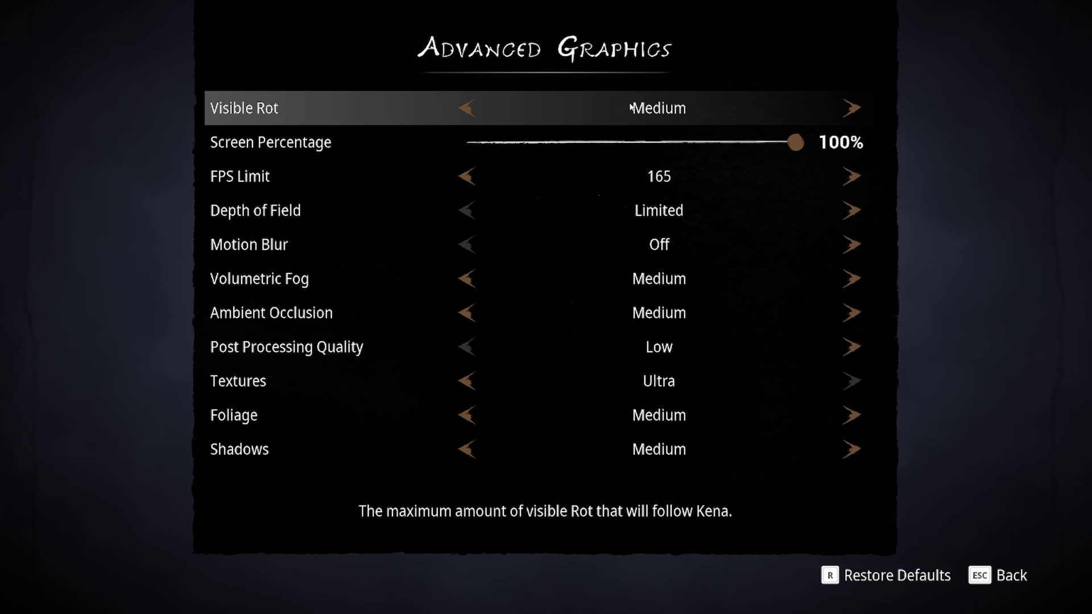
pyautogui.click(467, 108)
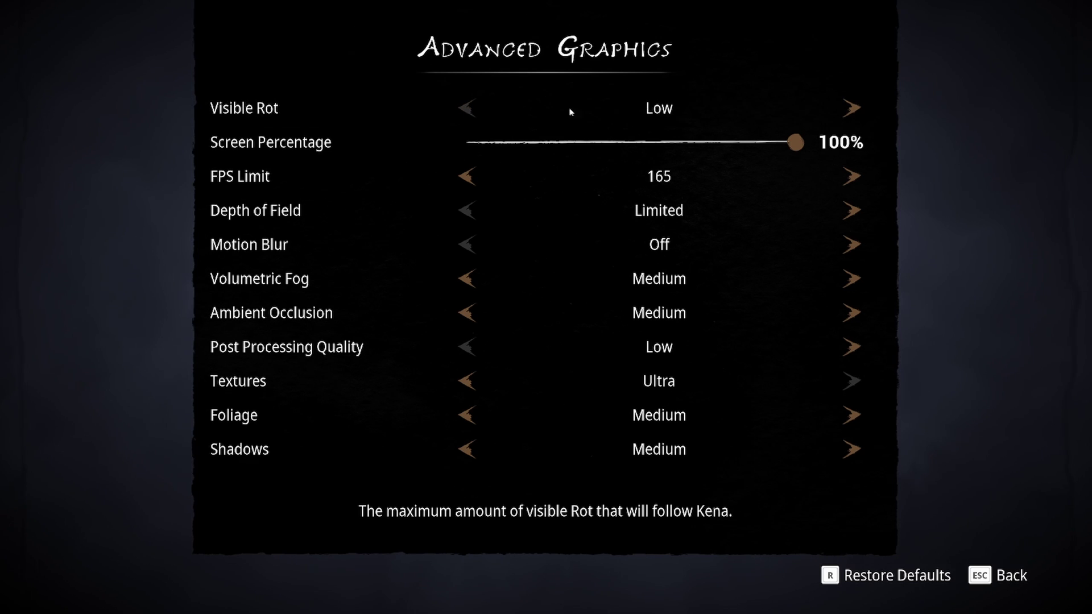
pyautogui.click(847, 107)
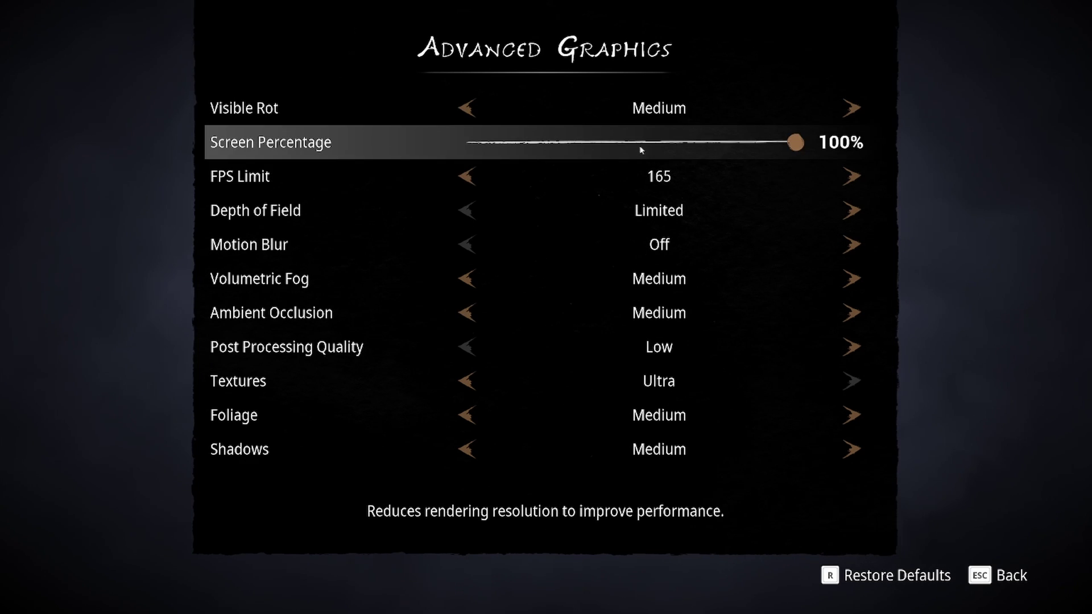
pyautogui.moveTo(796, 142); pyautogui.dragTo(909, 98)
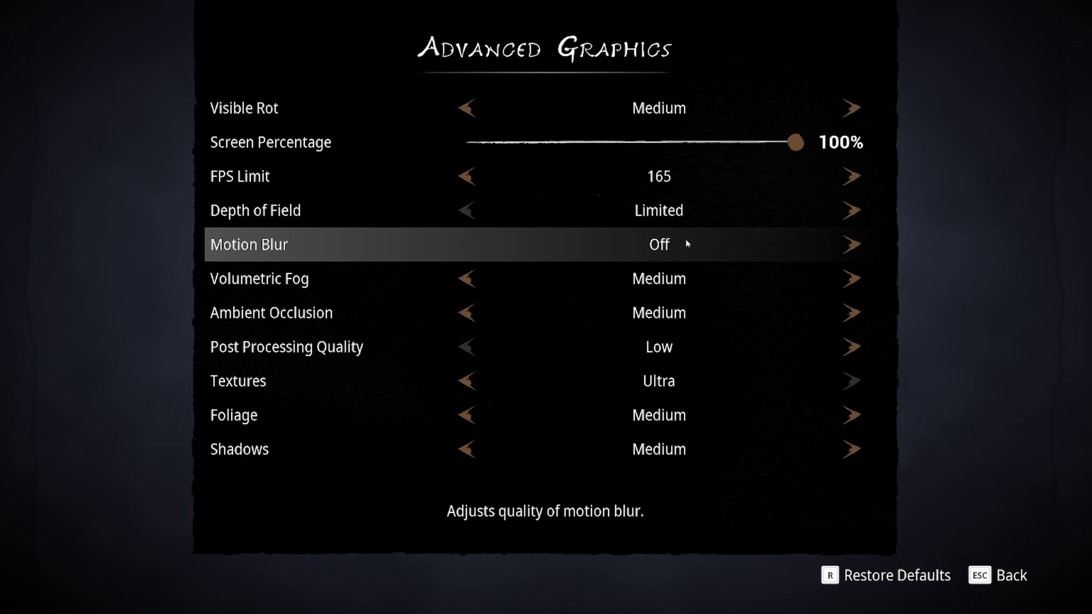
# Step: Try Volumetric Fog at High and Low, and return it to Medium
pyautogui.click(856, 280)
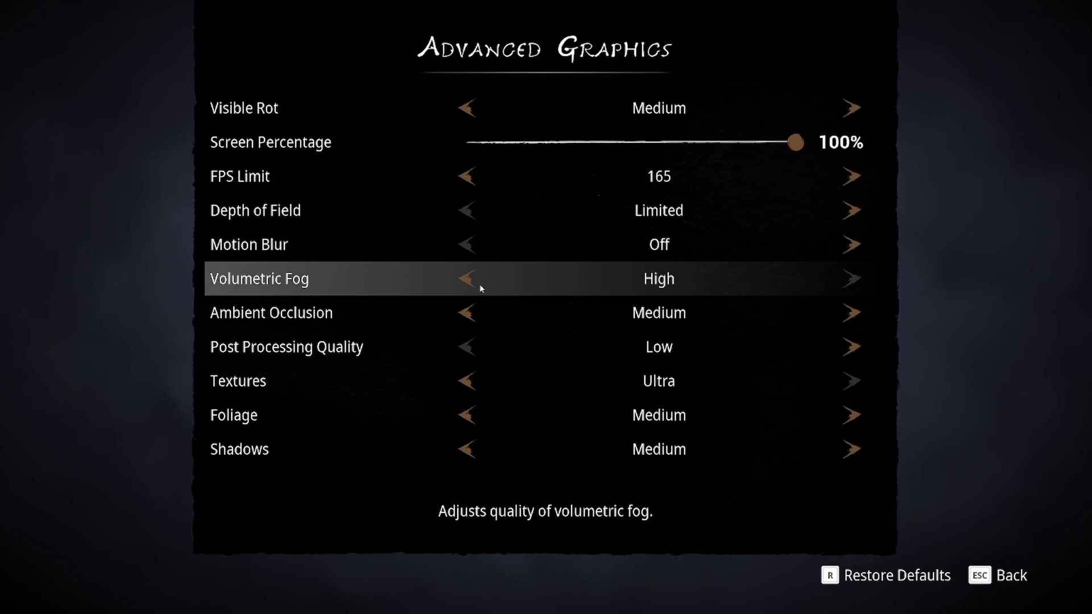
pyautogui.click(465, 281)
pyautogui.click(465, 283)
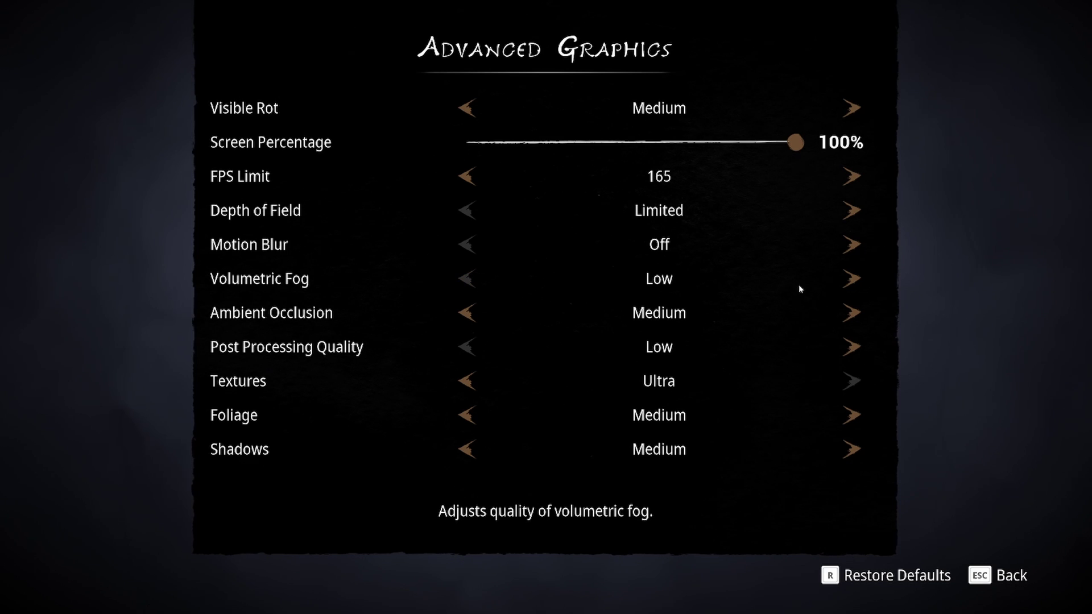
pyautogui.click(848, 282)
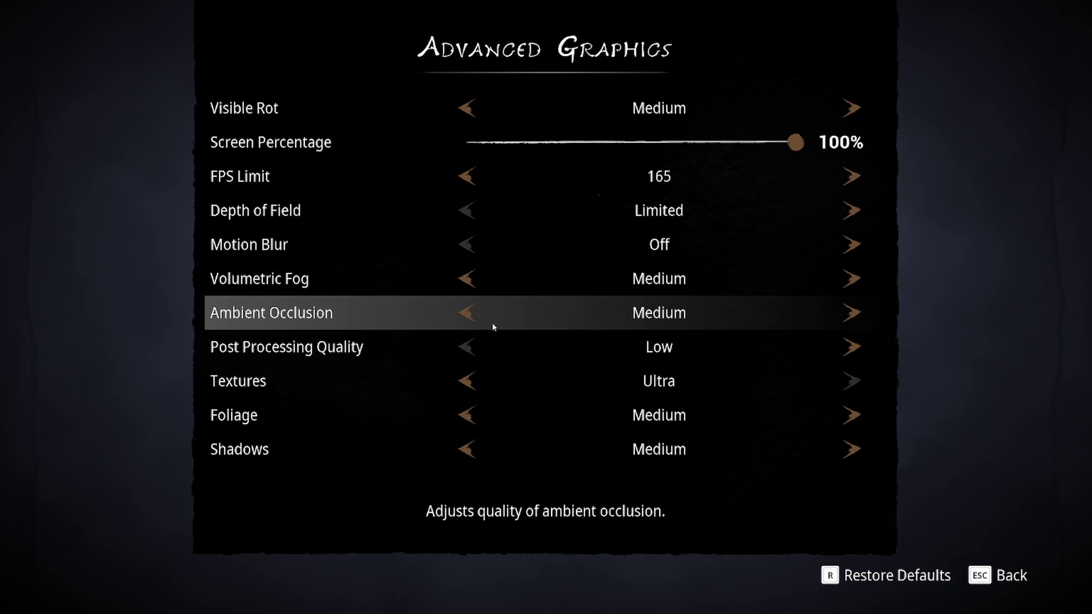
# Step: Compare the High, Low and Medium levels of Ambient Occlusion, and leave it on Medium
pyautogui.click(851, 313)
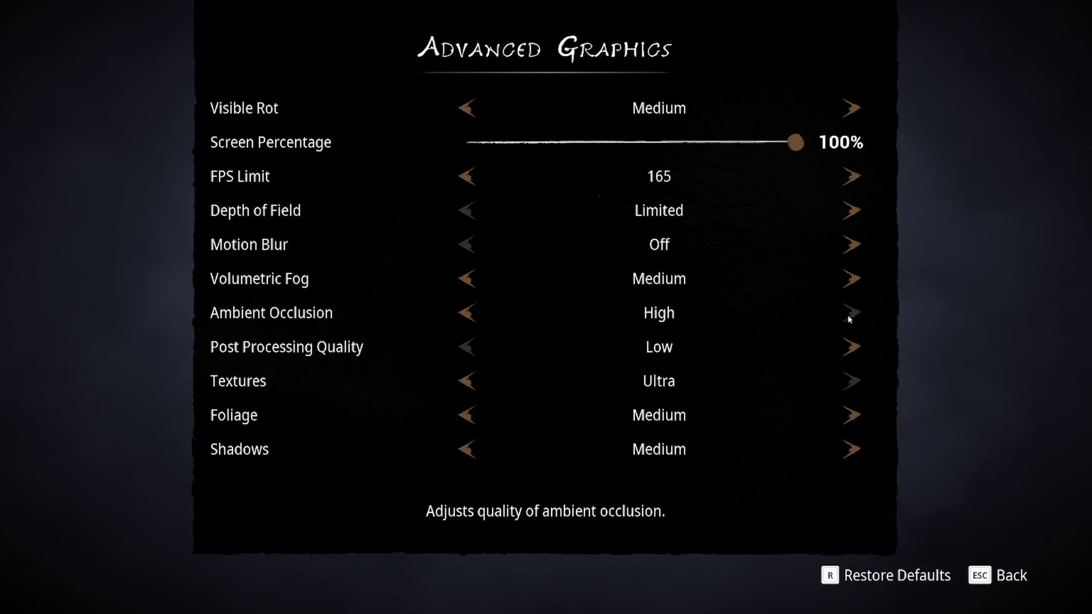
pyautogui.click(464, 315)
pyautogui.click(464, 314)
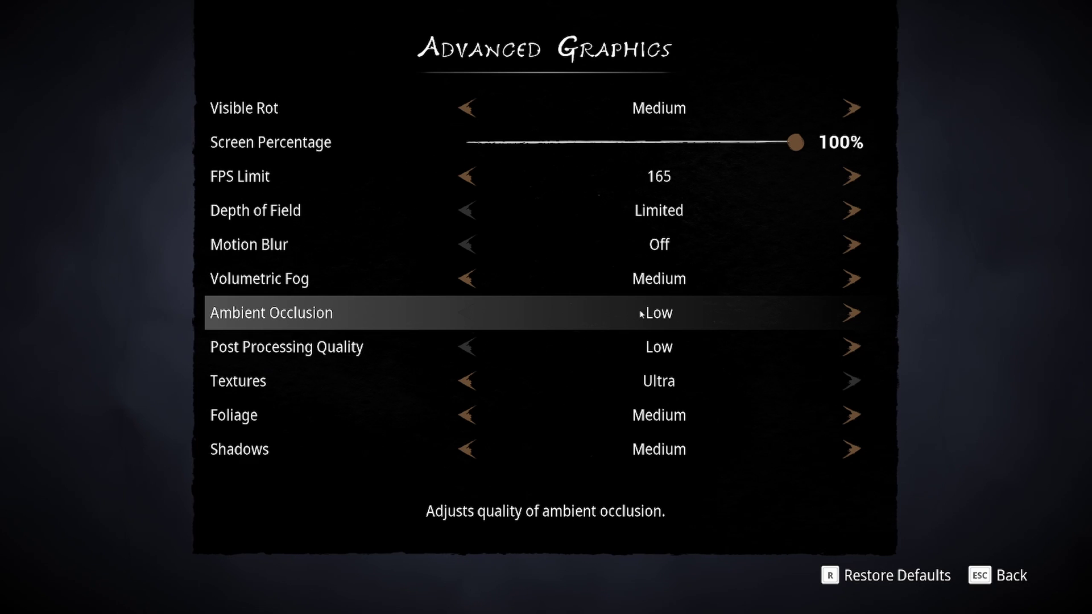
pyautogui.click(850, 313)
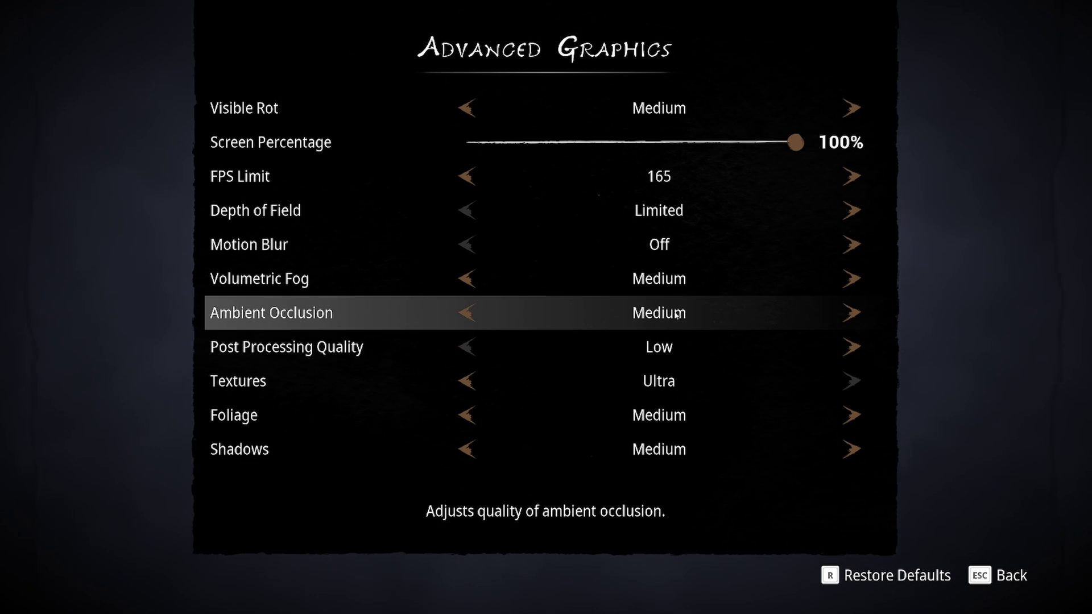
pyautogui.click(471, 317)
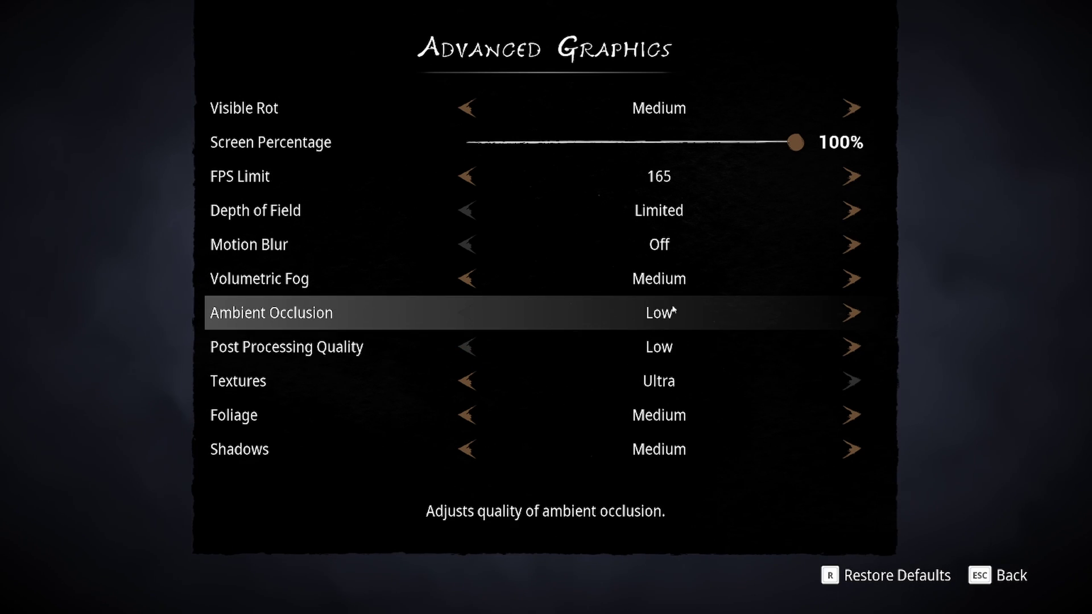
pyautogui.click(852, 313)
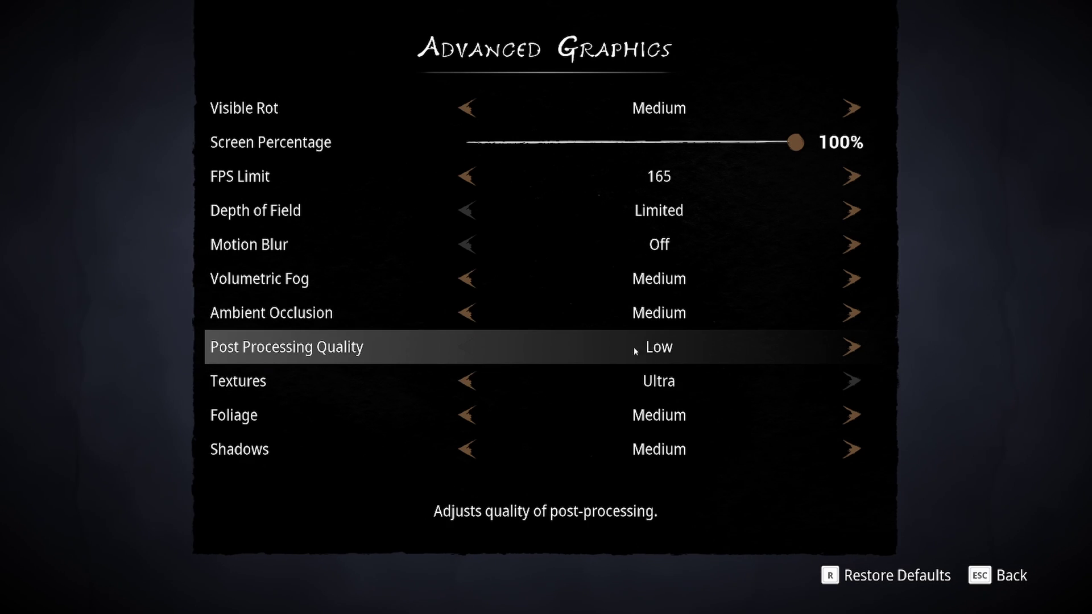
# Step: Cycle Post Processing Quality through its higher levels and return it to Low
pyautogui.click(851, 347)
pyautogui.click(851, 346)
pyautogui.click(852, 346)
pyautogui.click(466, 347)
pyautogui.click(466, 347)
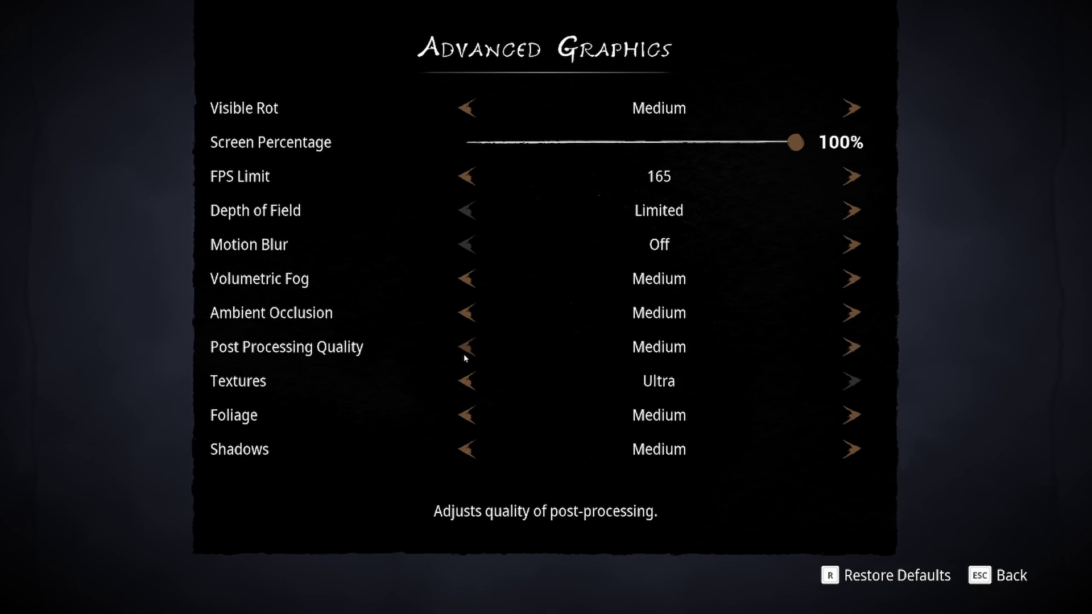
pyautogui.click(465, 353)
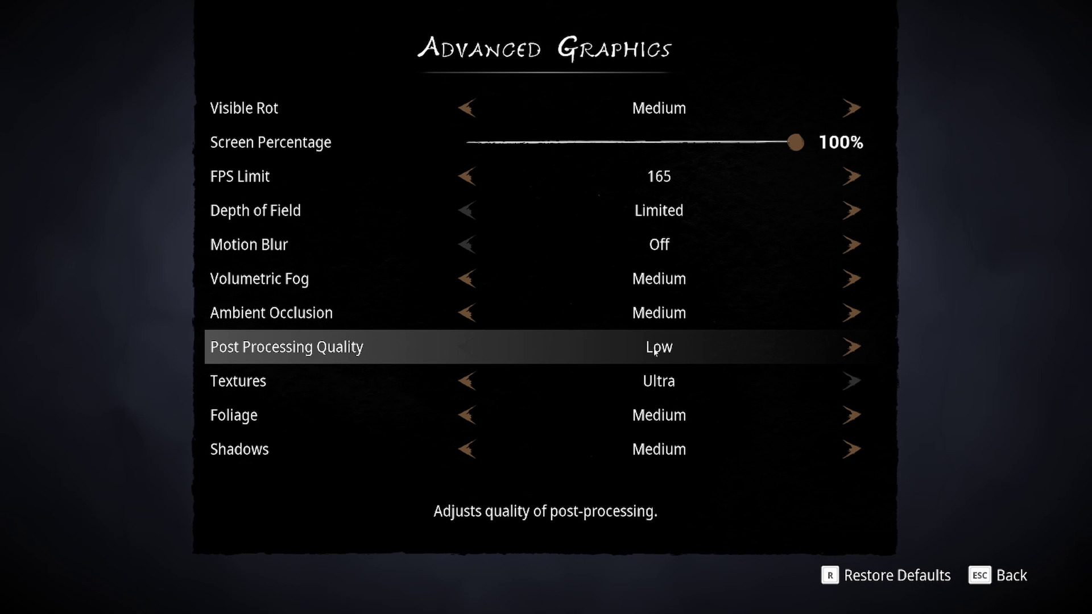
pyautogui.click(856, 351)
pyautogui.click(466, 347)
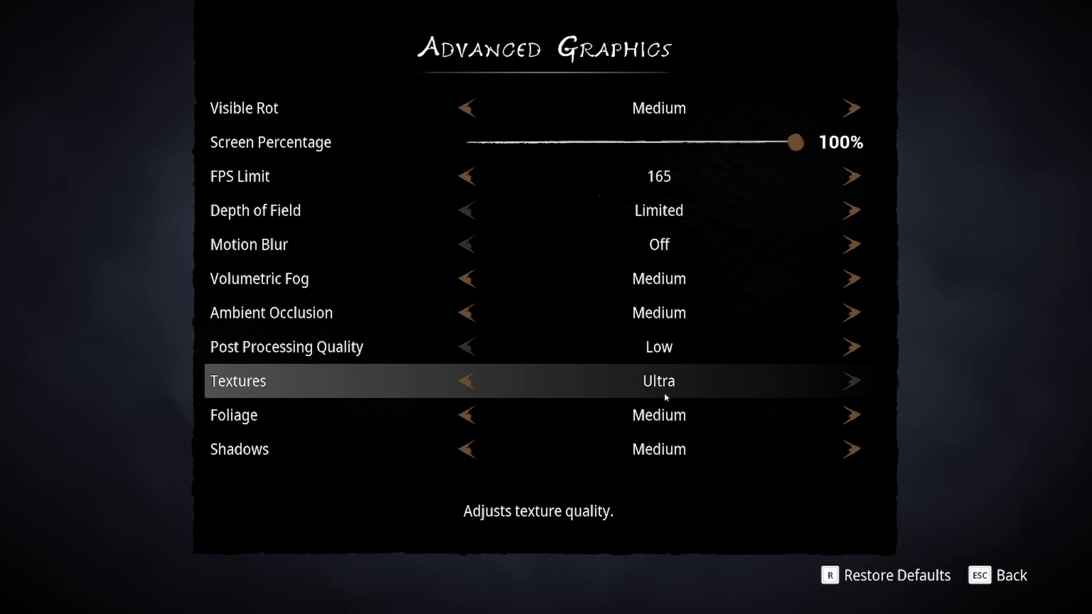
# Step: Step Textures down through High and the lower levels, and bring it back up to Ultra
pyautogui.click(468, 382)
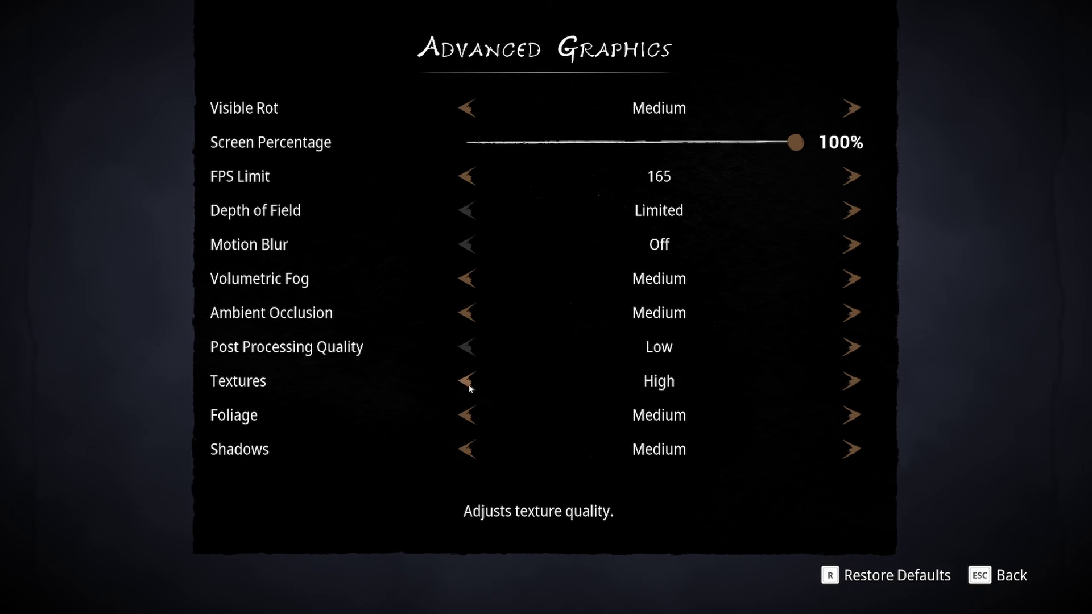
pyautogui.click(468, 382)
pyautogui.click(467, 382)
pyautogui.click(851, 381)
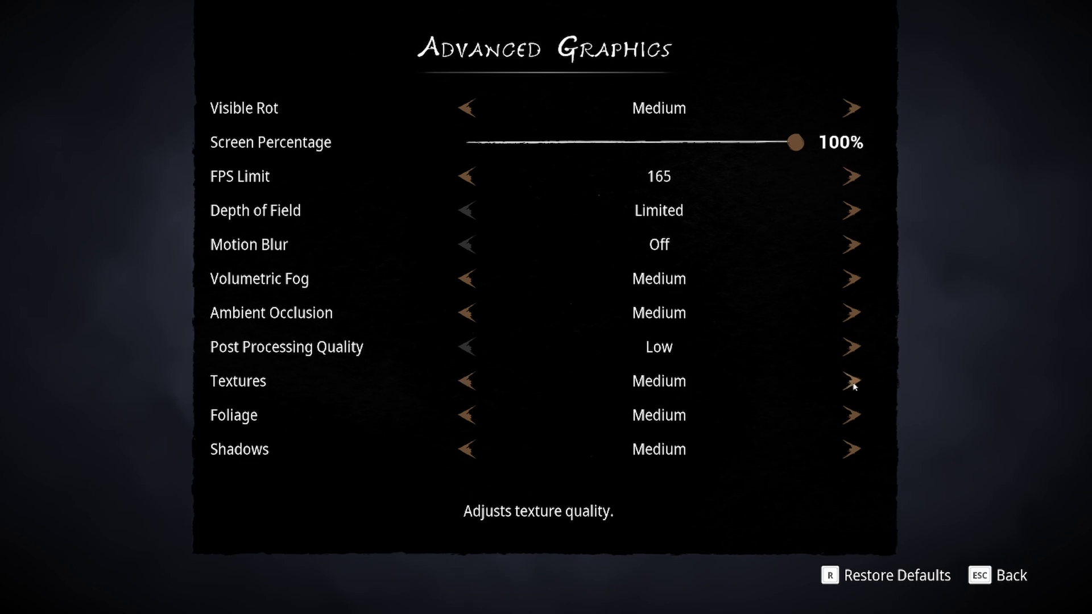
pyautogui.click(851, 381)
pyautogui.click(851, 381)
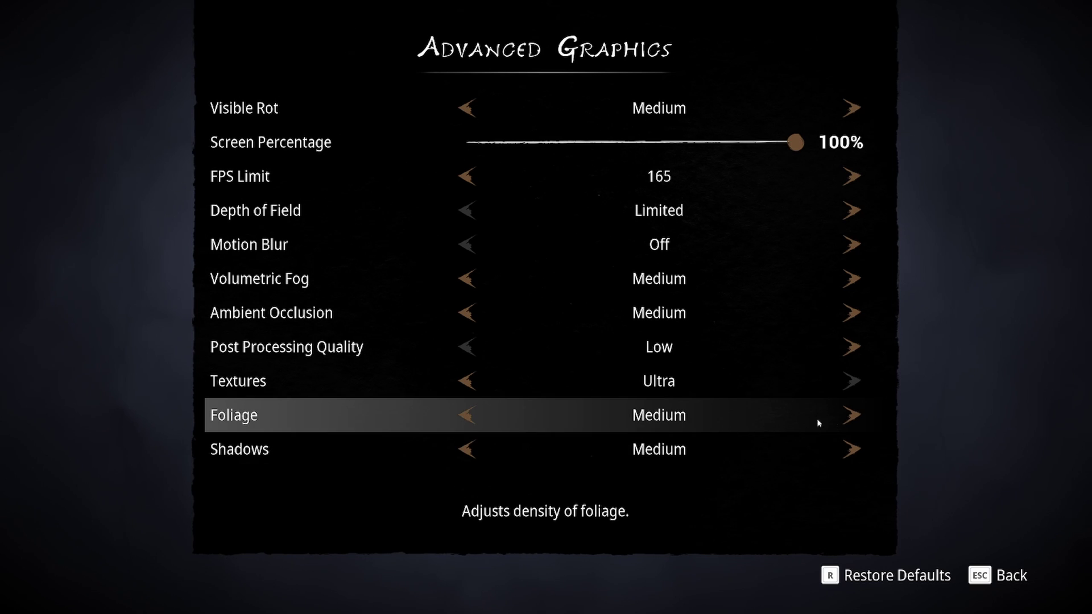
# Step: Compare Foliage density at Ultra, Medium and Low, and return it to Medium
pyautogui.click(856, 419)
pyautogui.click(856, 419)
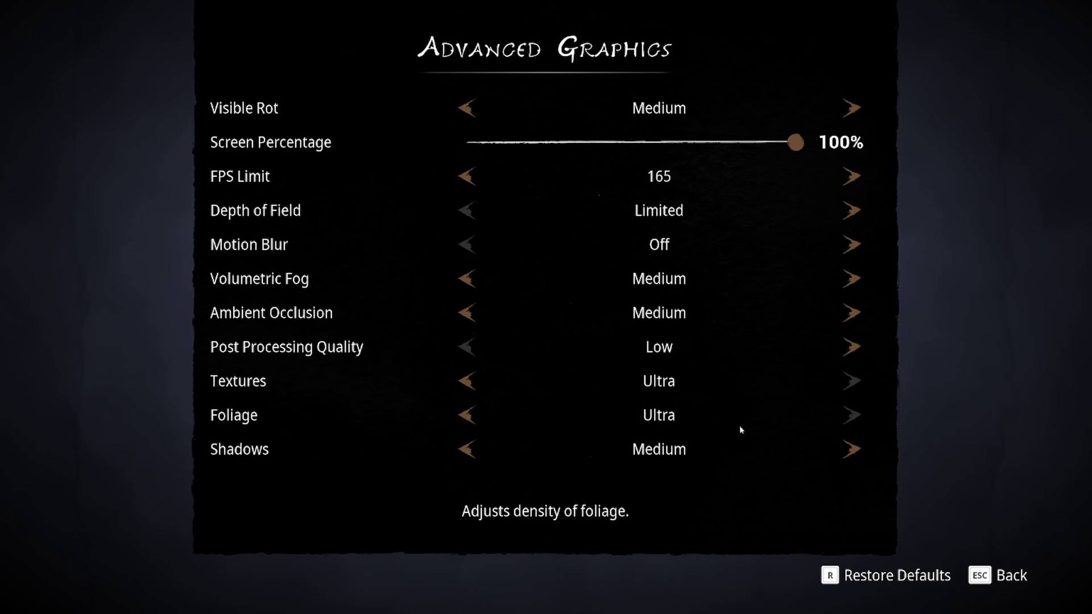
pyautogui.click(464, 419)
pyautogui.click(470, 420)
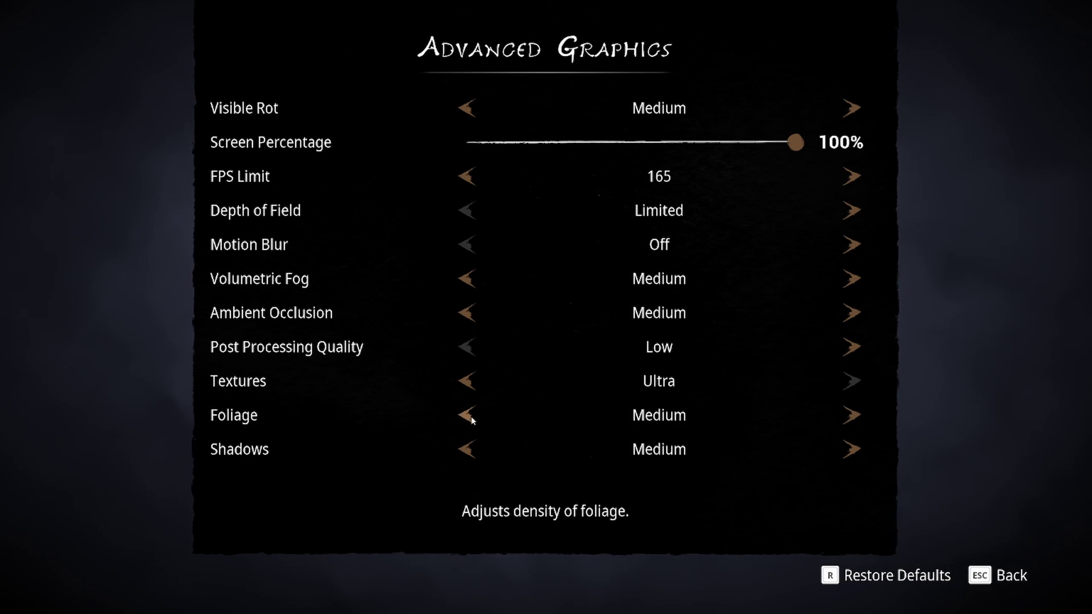
pyautogui.click(471, 420)
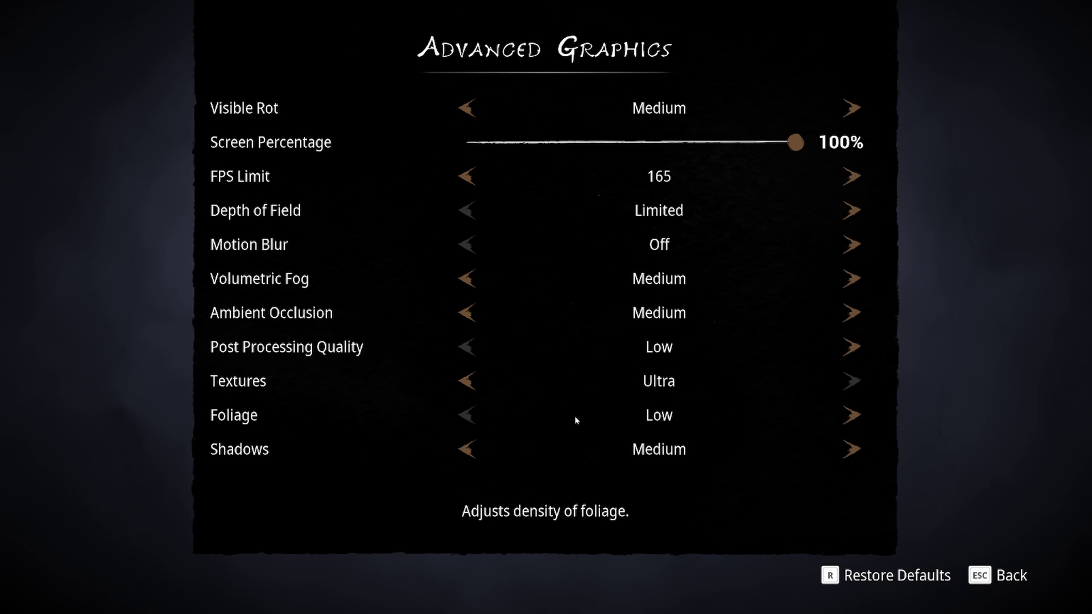
pyautogui.click(855, 417)
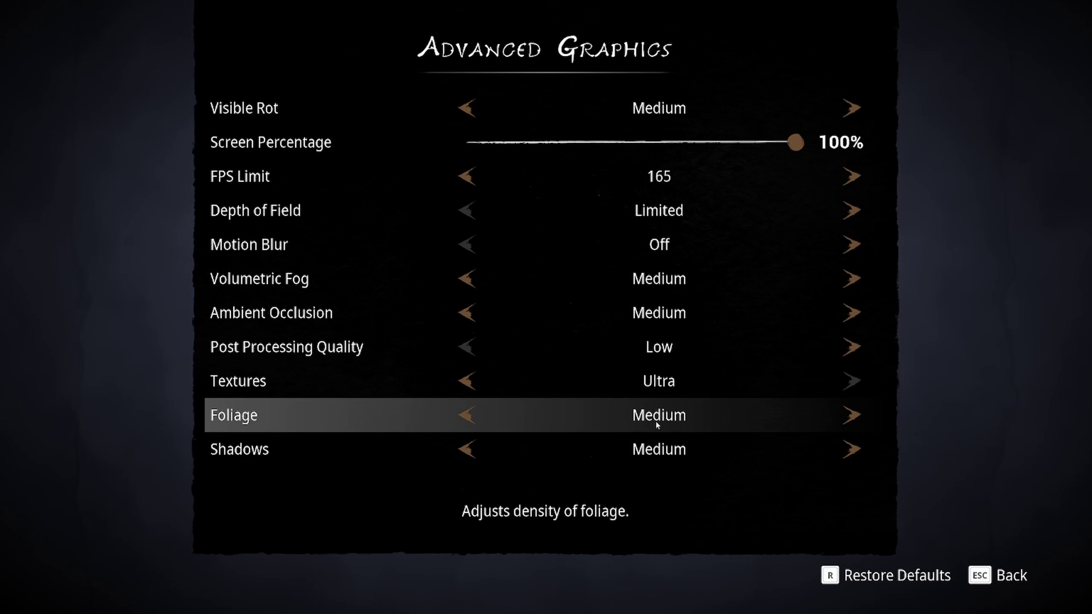
# Step: Try the Shadows quality at Ultra and Low, and set it back to Medium
pyautogui.click(851, 449)
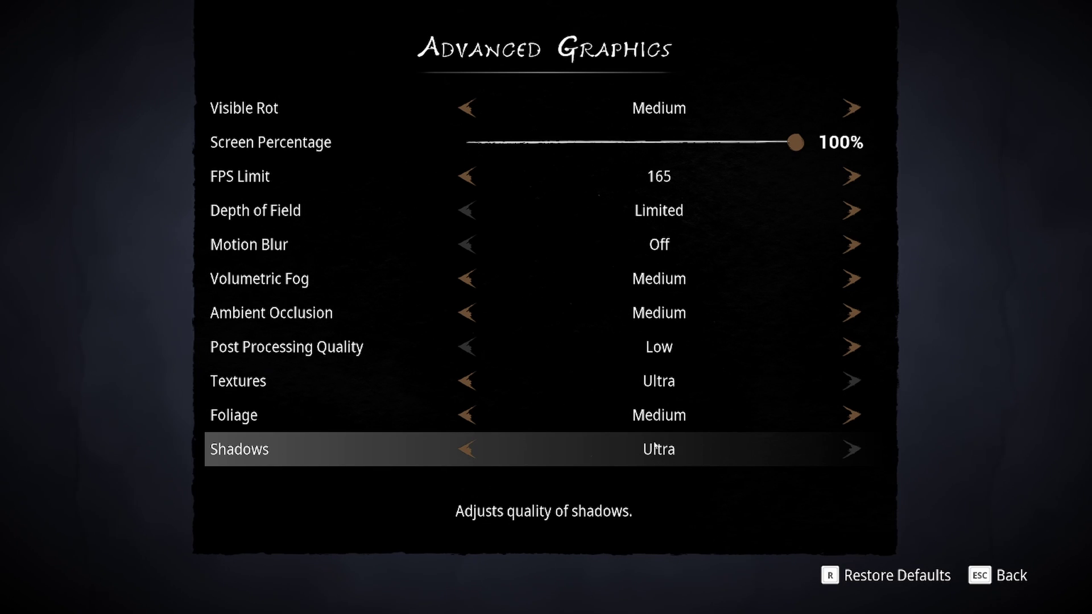
pyautogui.click(465, 449)
pyautogui.click(465, 451)
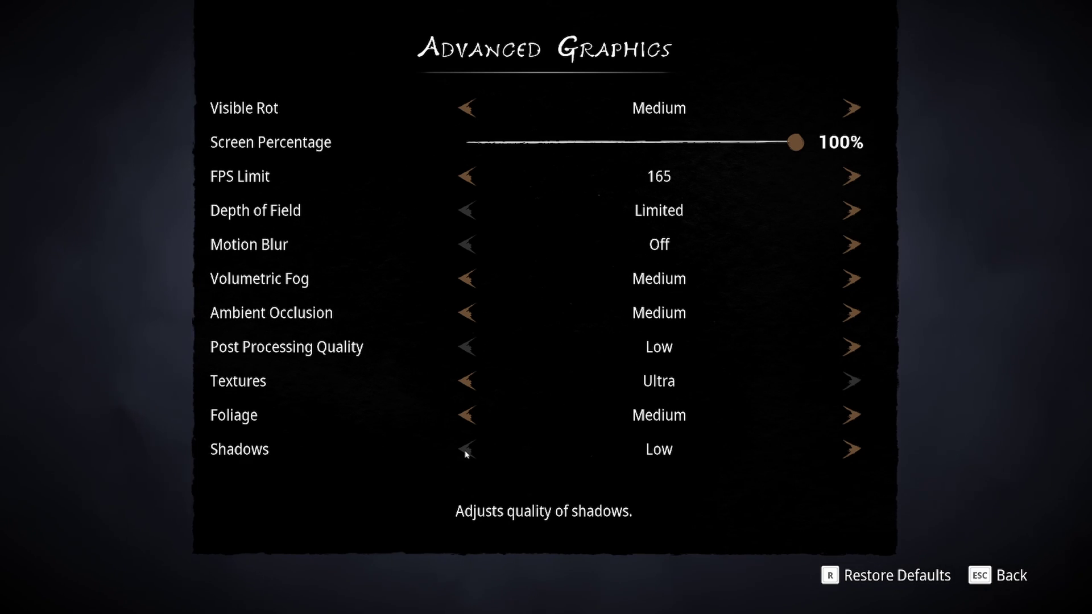
pyautogui.click(853, 455)
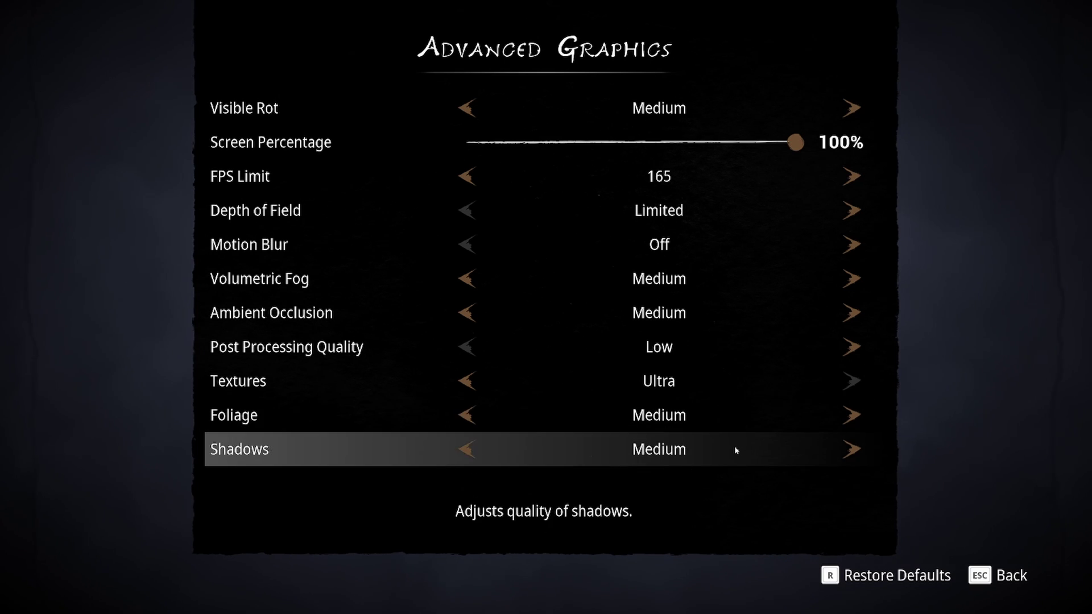